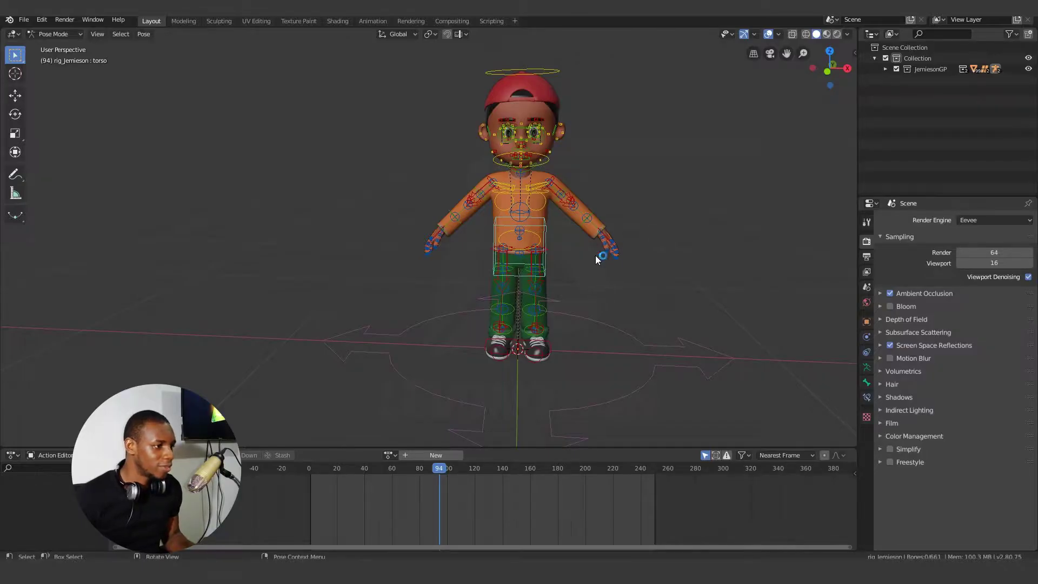
# Inspect the rig's bones, set the current frame to 128, and select the torso control.
pyautogui.moveTo(606, 260)
pyautogui.mouseDown(button='middle')
pyautogui.moveTo(686, 241)
pyautogui.moveTo(593, 253)
pyautogui.moveTo(640, 250)
pyautogui.mouseUp(button='middle')
pyautogui.click(541, 223)
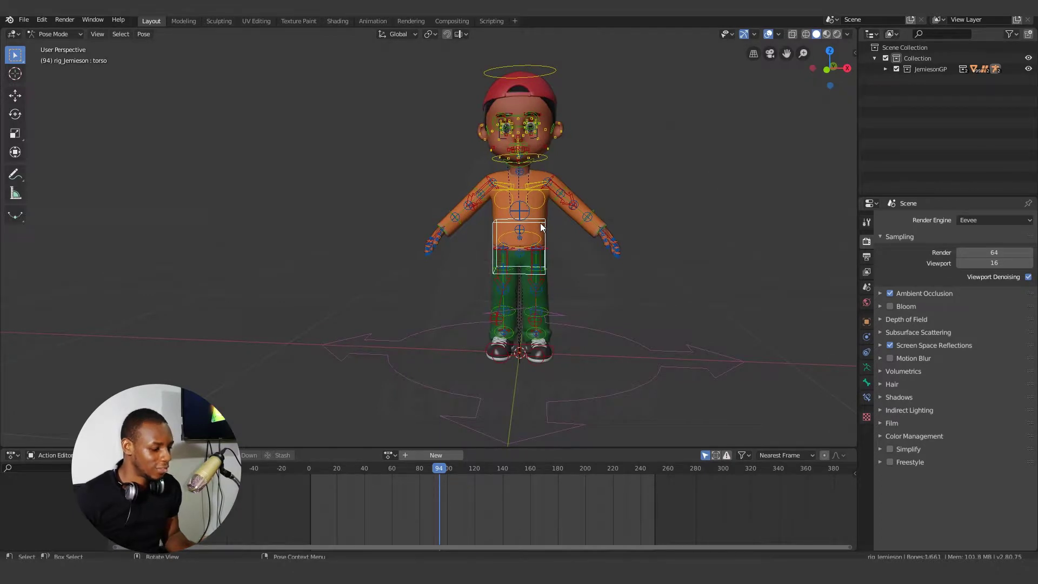
pyautogui.press('a')
pyautogui.click(350, 499)
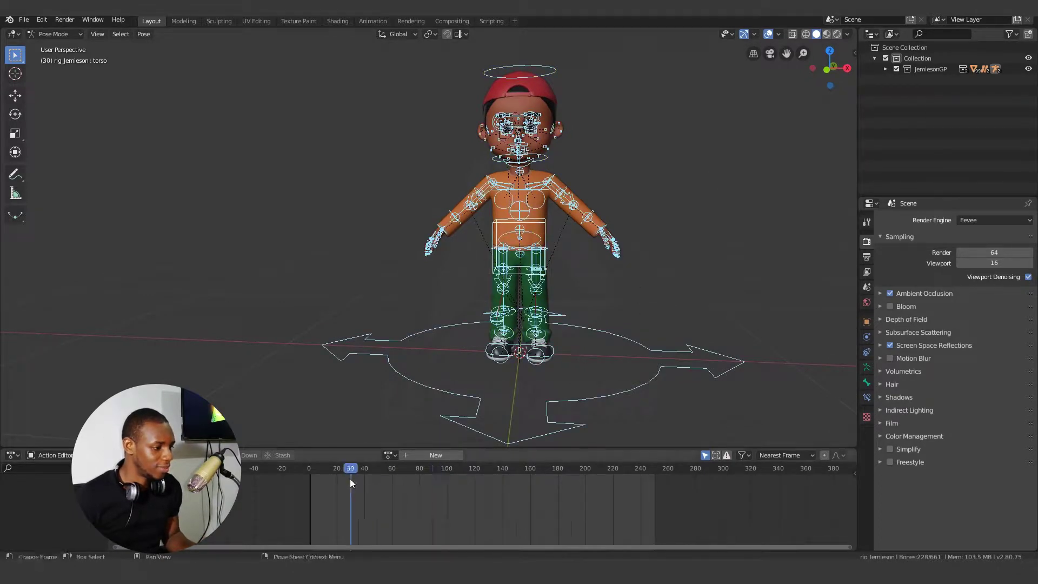
pyautogui.click(451, 498)
pyautogui.click(485, 501)
pyautogui.hotkey('alt', 'a')
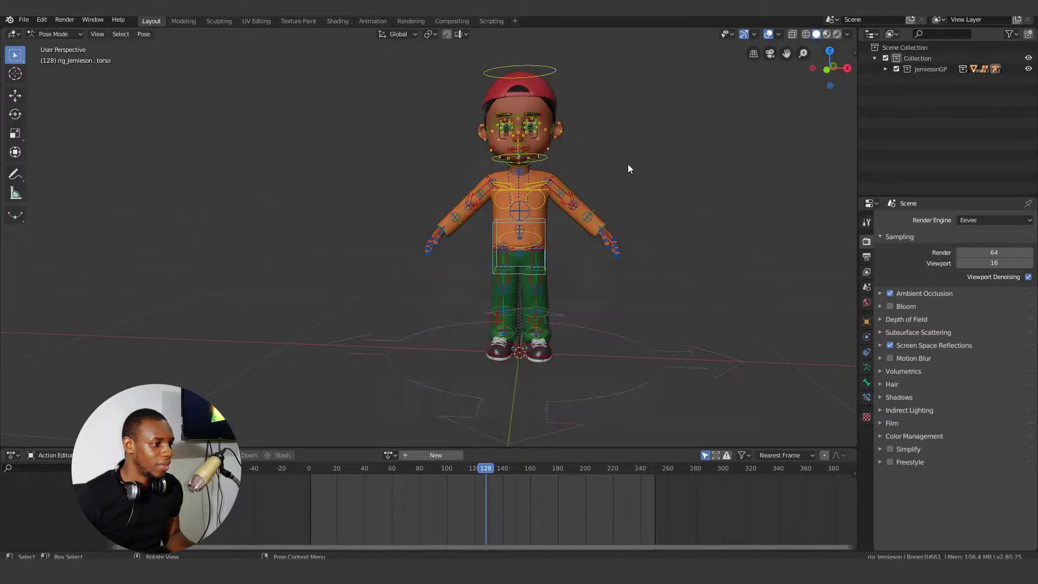
pyautogui.moveTo(596, 206)
pyautogui.mouseDown(button='middle')
pyautogui.moveTo(606, 218)
pyautogui.moveTo(619, 187)
pyautogui.moveTo(611, 185)
pyautogui.mouseUp(button='middle')
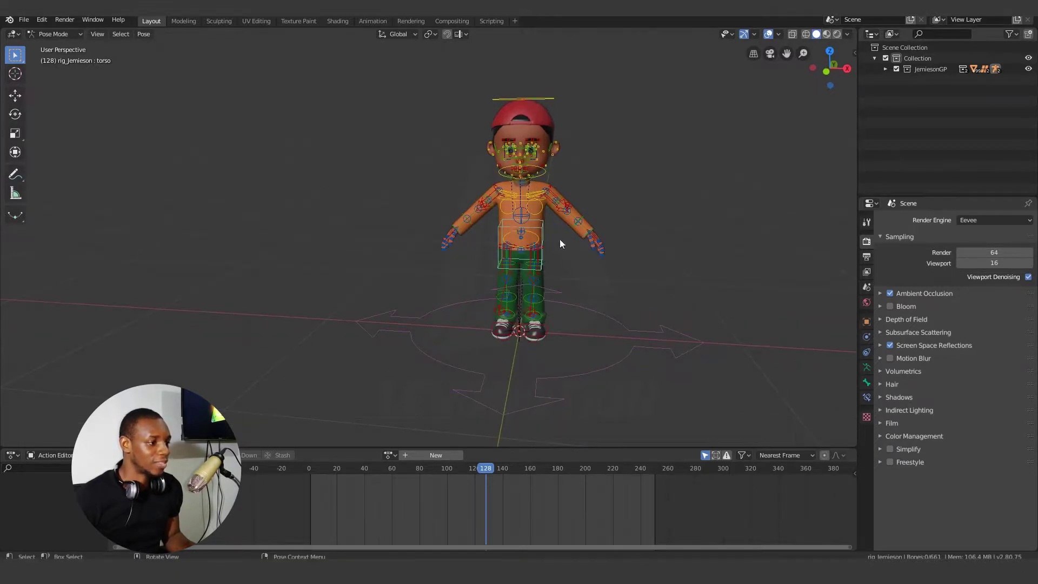
pyautogui.click(541, 227)
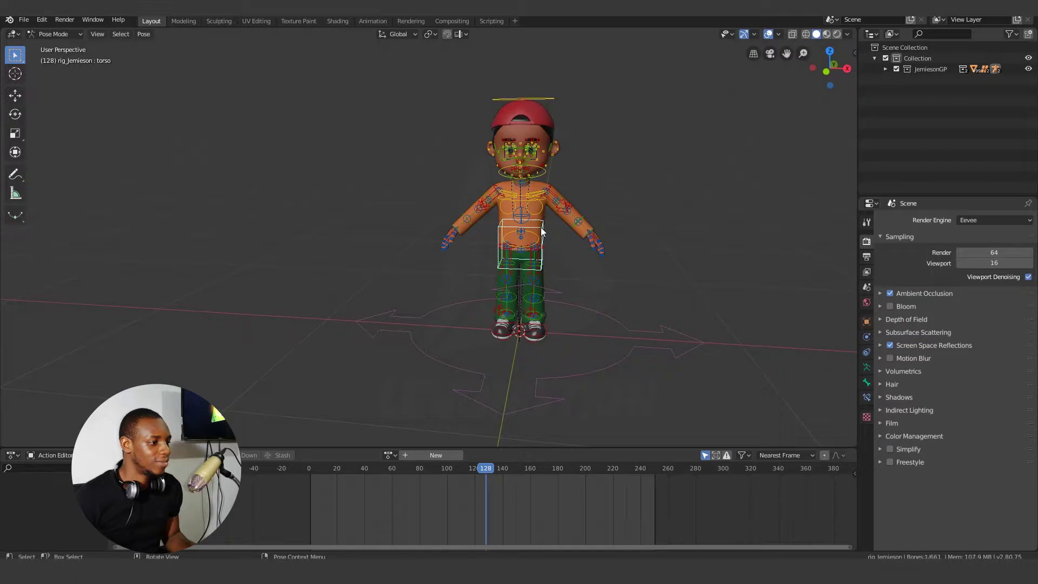
# Append Mario Animation from the tutorial .blend file's Action folder.
pyautogui.click(24, 20)
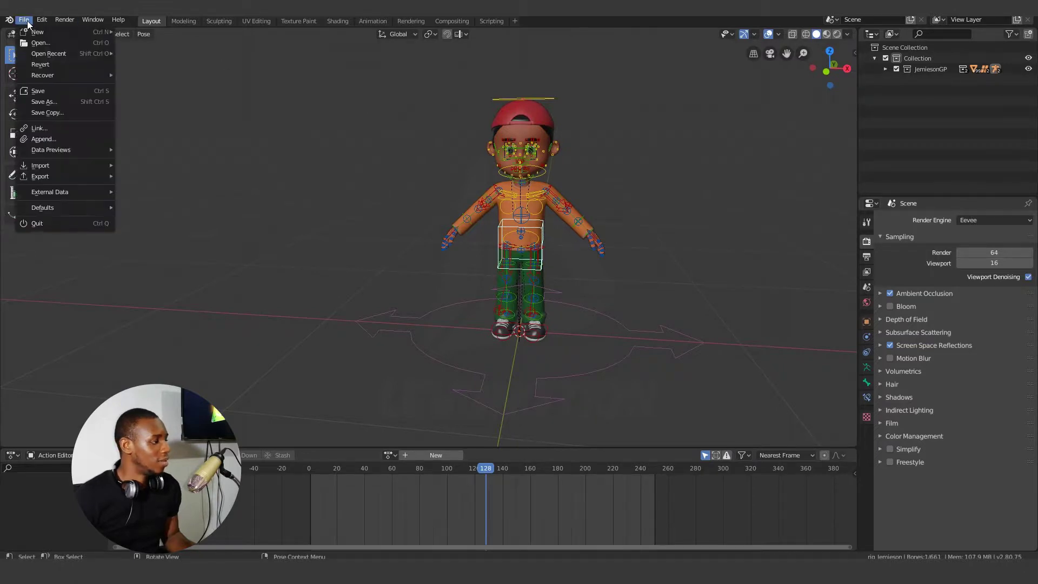
pyautogui.click(66, 140)
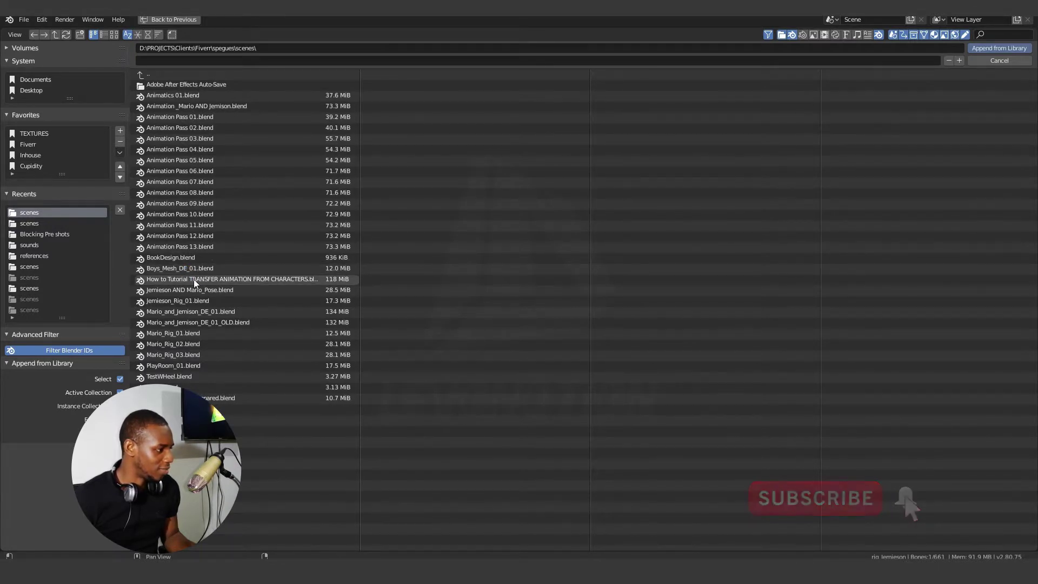
pyautogui.doubleClick(223, 278)
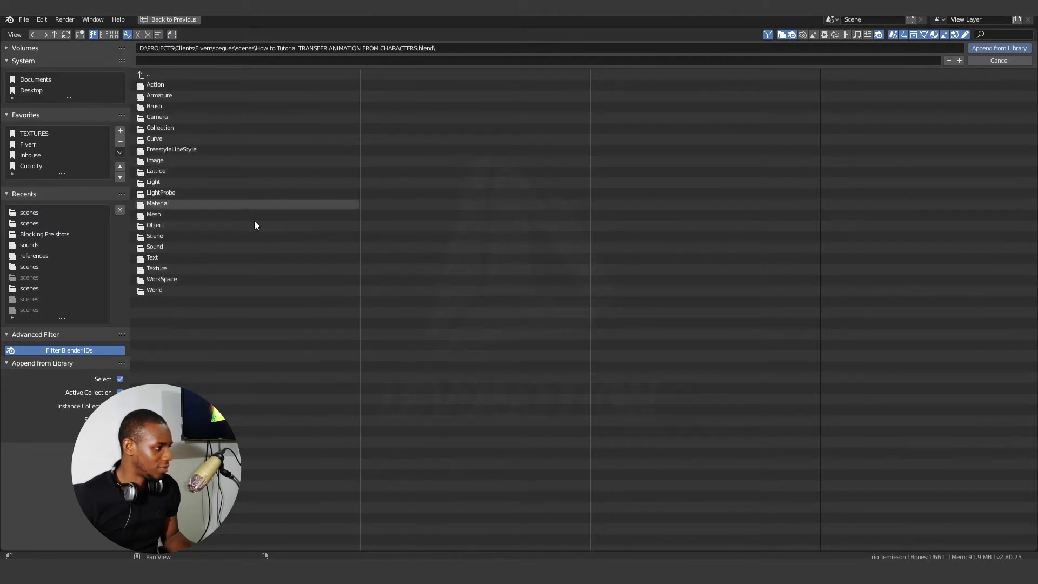
pyautogui.click(161, 86)
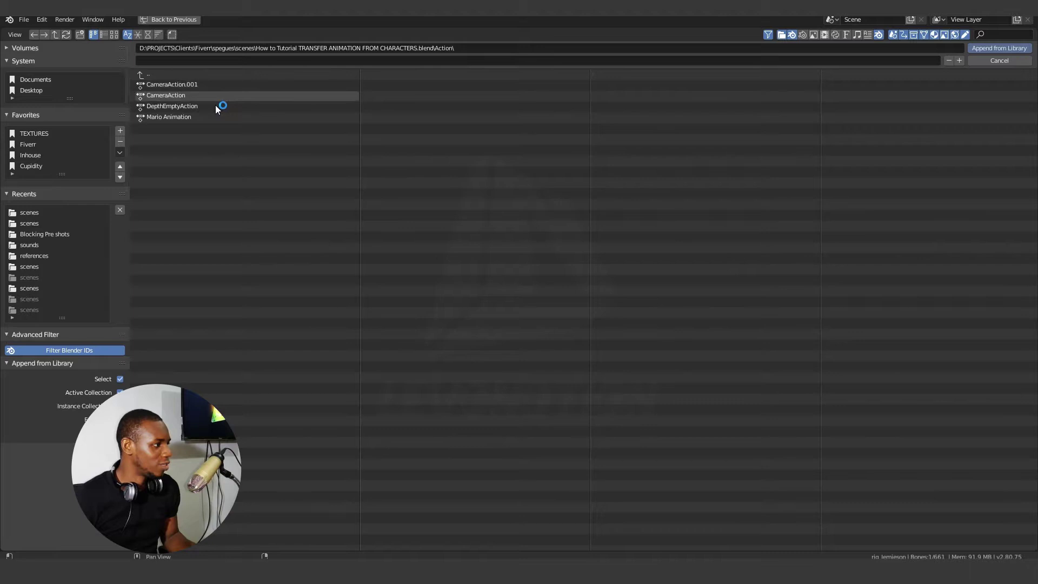
pyautogui.click(187, 119)
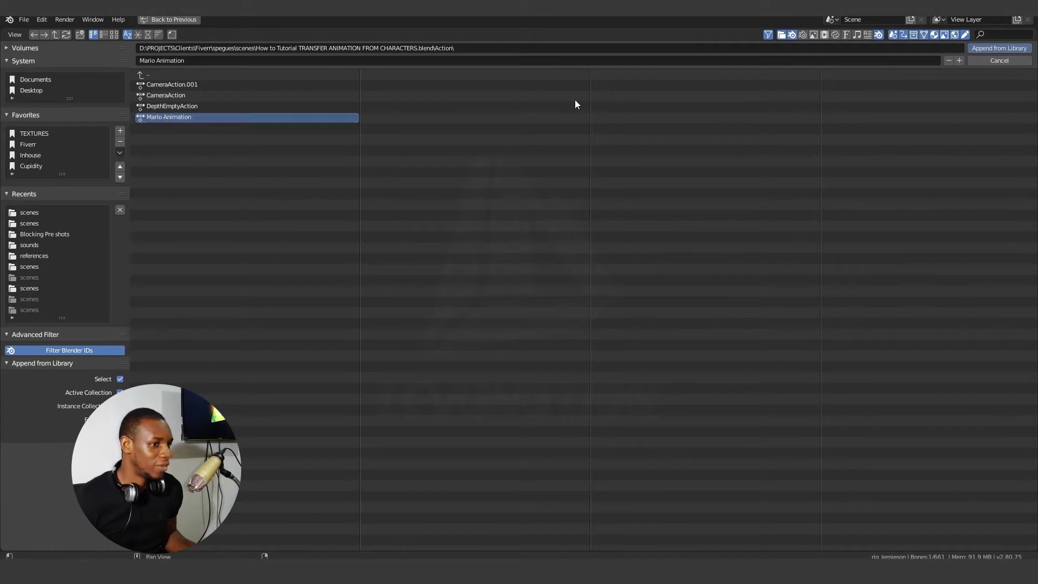
pyautogui.click(992, 48)
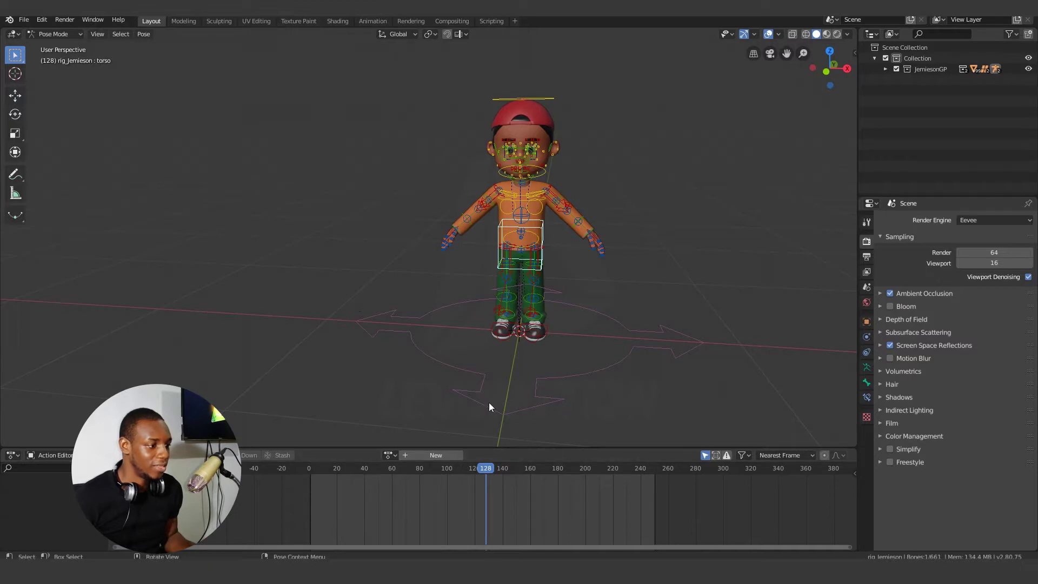
# In Object Mode, select the Jemieson rig and choose Mario Animation in the Action Editor.
pyautogui.moveTo(583, 335); pyautogui.dragTo(599, 322, button='middle')
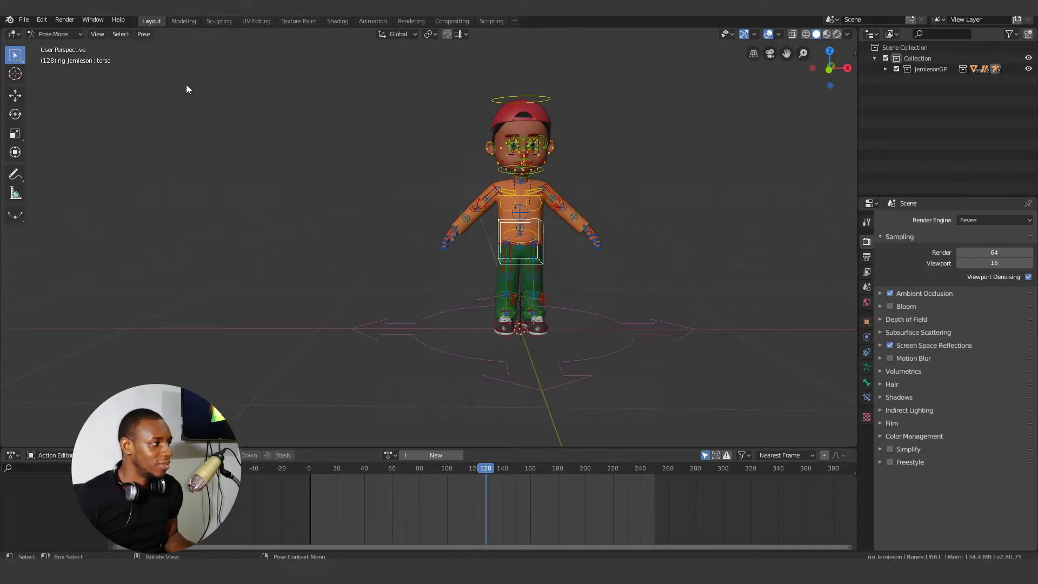
pyautogui.click(77, 33)
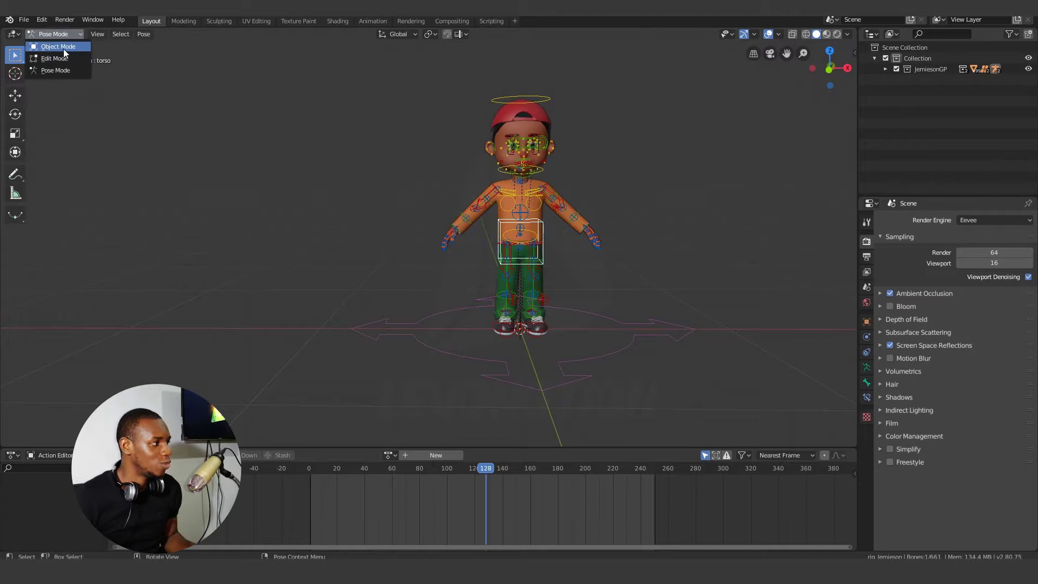
pyautogui.click(64, 49)
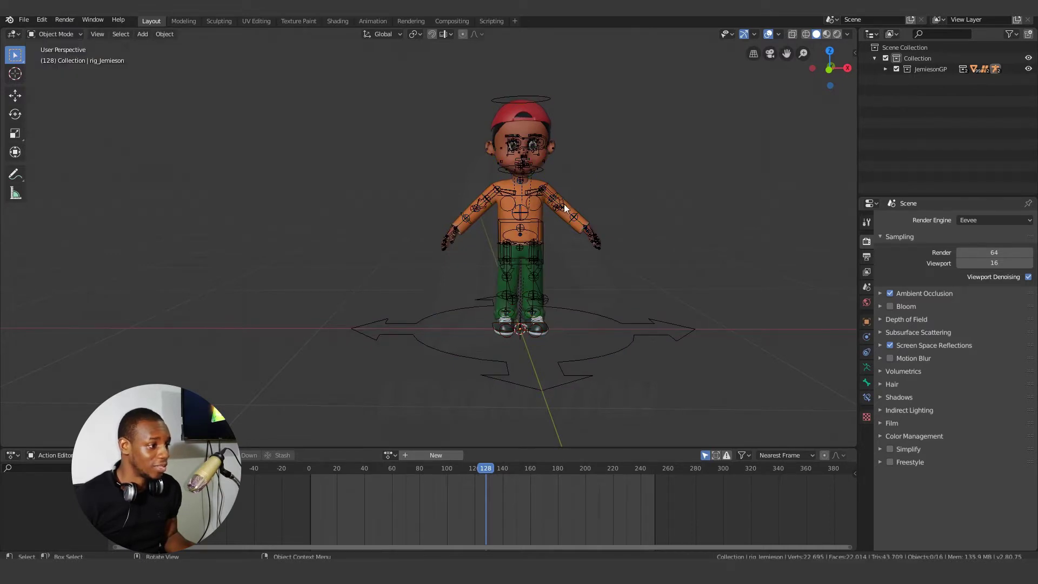
pyautogui.click(540, 221)
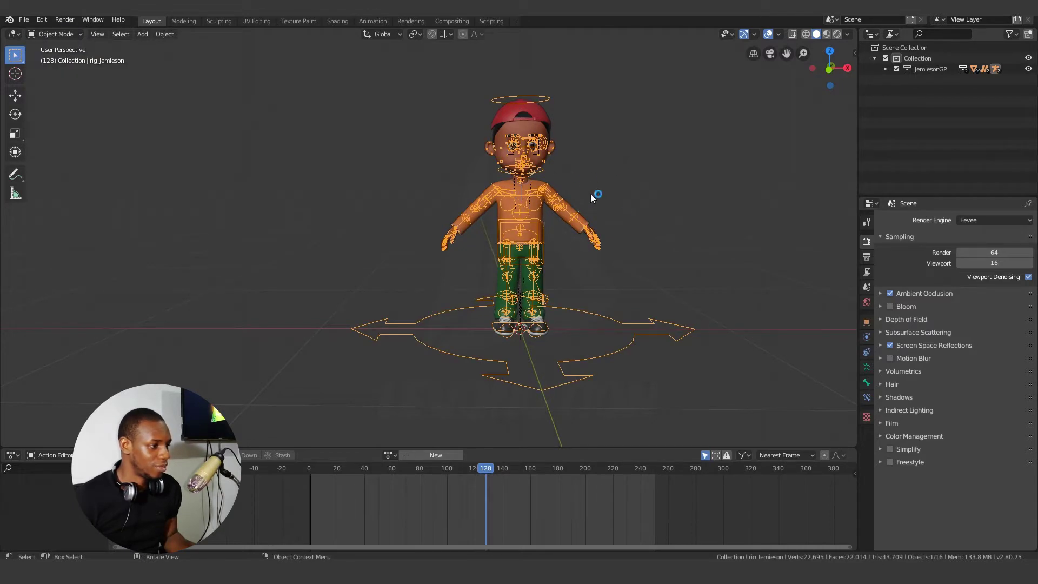
pyautogui.moveTo(620, 215); pyautogui.dragTo(572, 213, button='middle')
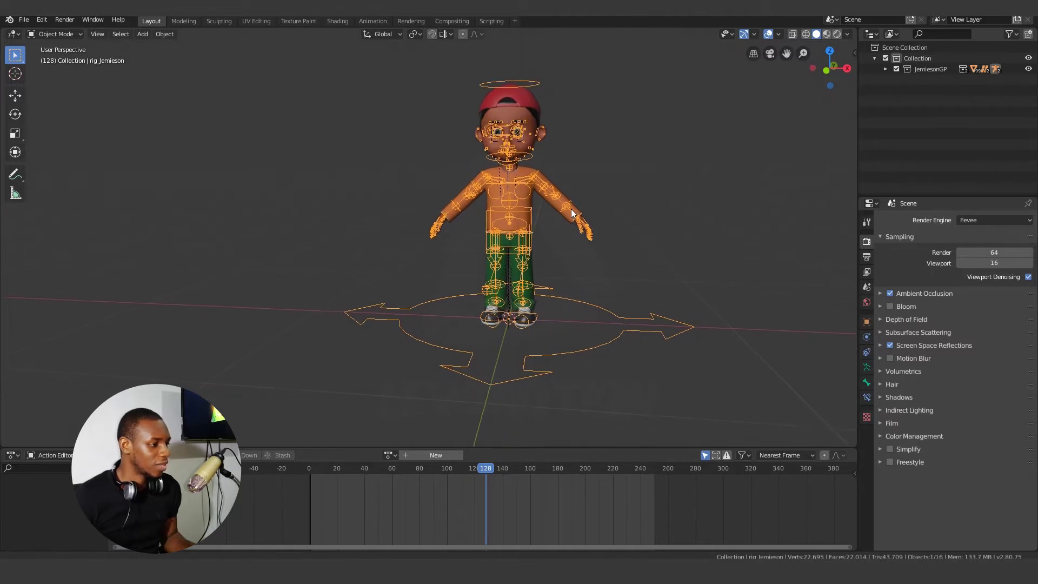
pyautogui.click(388, 454)
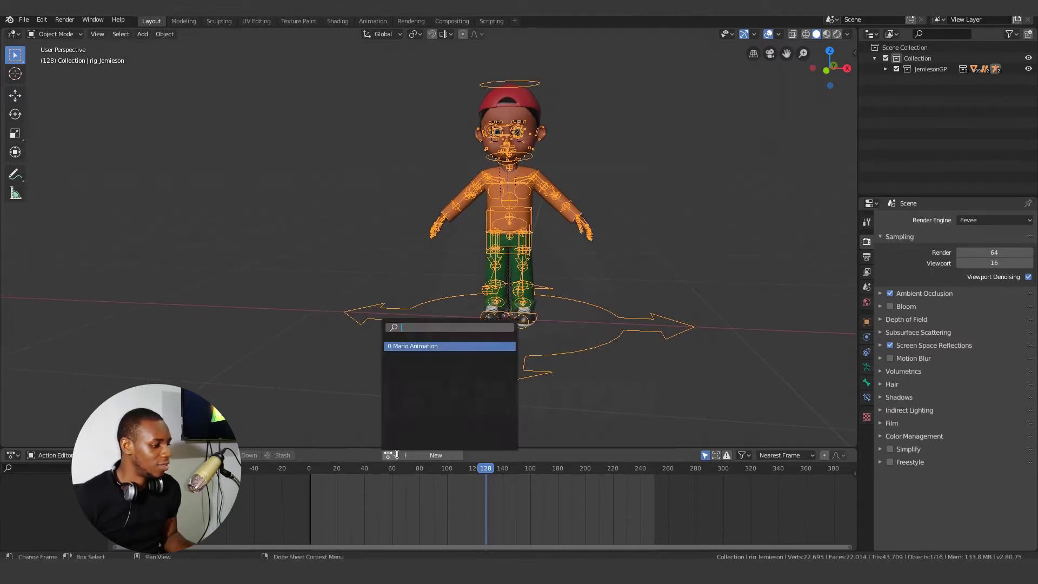
pyautogui.click(419, 346)
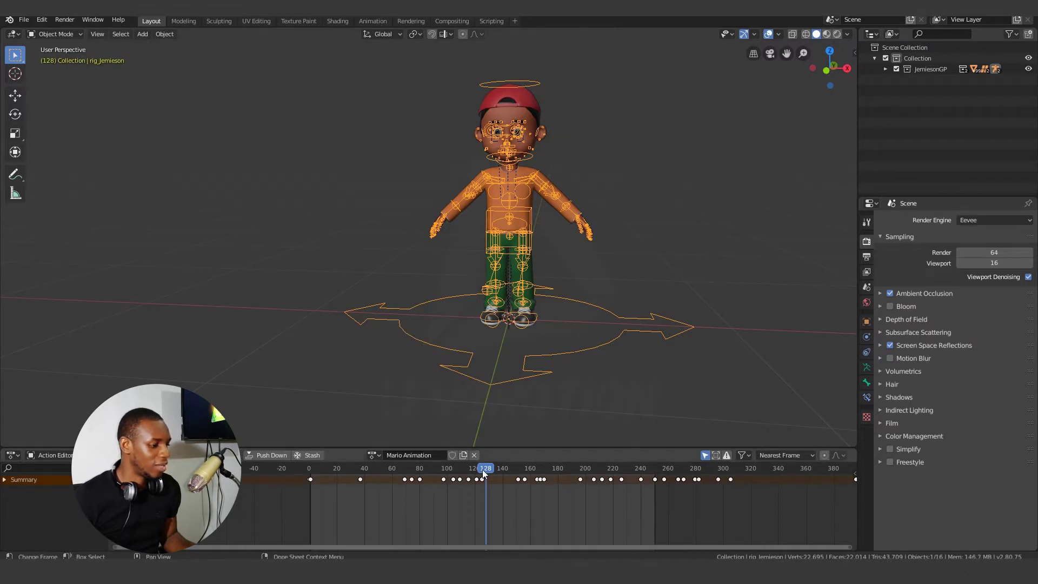
# Scrub the timeline, then play Mario Animation from the start while orbiting around the character.
pyautogui.moveTo(484, 470); pyautogui.dragTo(524, 474)
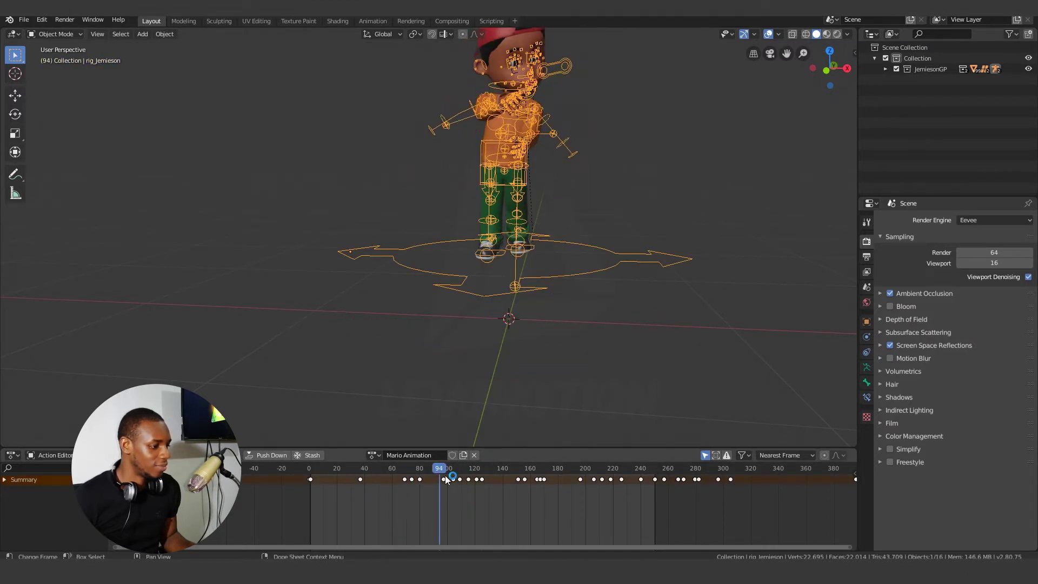
pyautogui.scroll(-5, 526, 339)
pyautogui.scroll(-1, 529, 284)
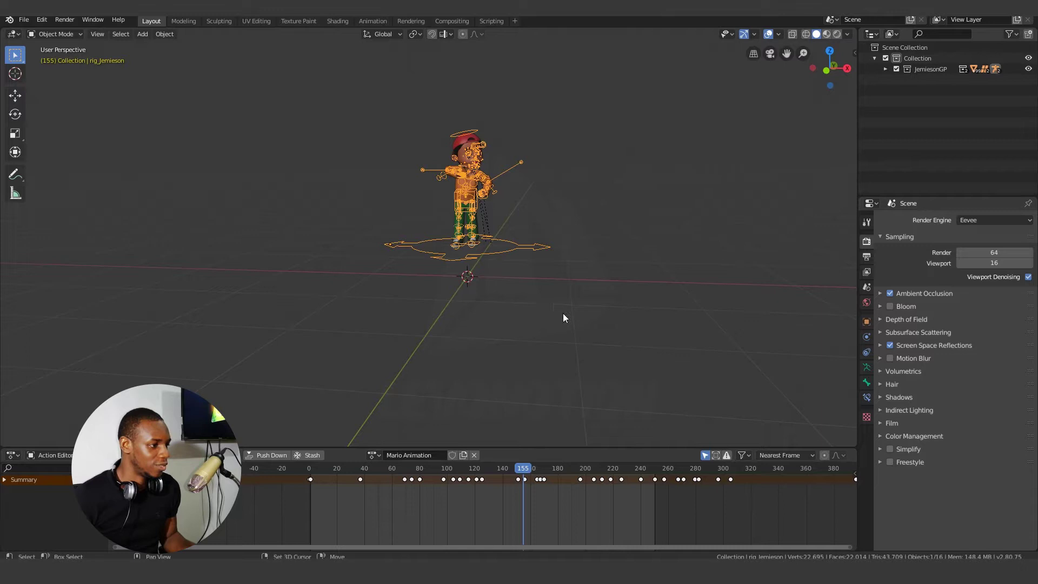
pyautogui.scroll(1, 563, 313)
pyautogui.click(313, 467)
pyautogui.press('space')
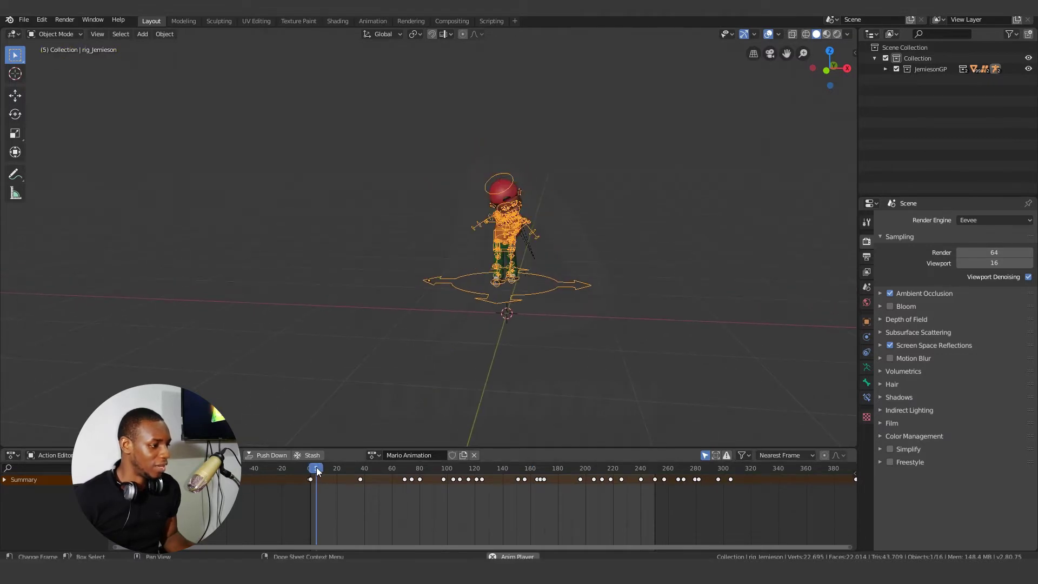
pyautogui.moveTo(591, 300)
pyautogui.mouseDown(button='middle')
pyautogui.moveTo(521, 311)
pyautogui.moveTo(660, 316)
pyautogui.moveTo(525, 306)
pyautogui.mouseUp(button='middle')
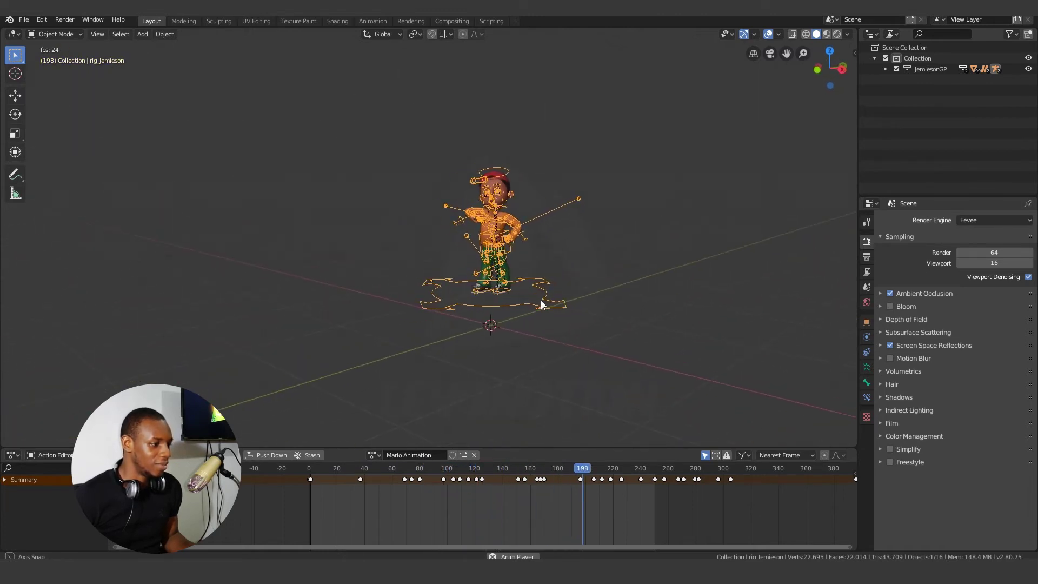
pyautogui.moveTo(525, 306)
pyautogui.mouseDown(button='middle')
pyautogui.moveTo(581, 312)
pyautogui.moveTo(589, 302)
pyautogui.moveTo(546, 275)
pyautogui.mouseUp(button='middle')
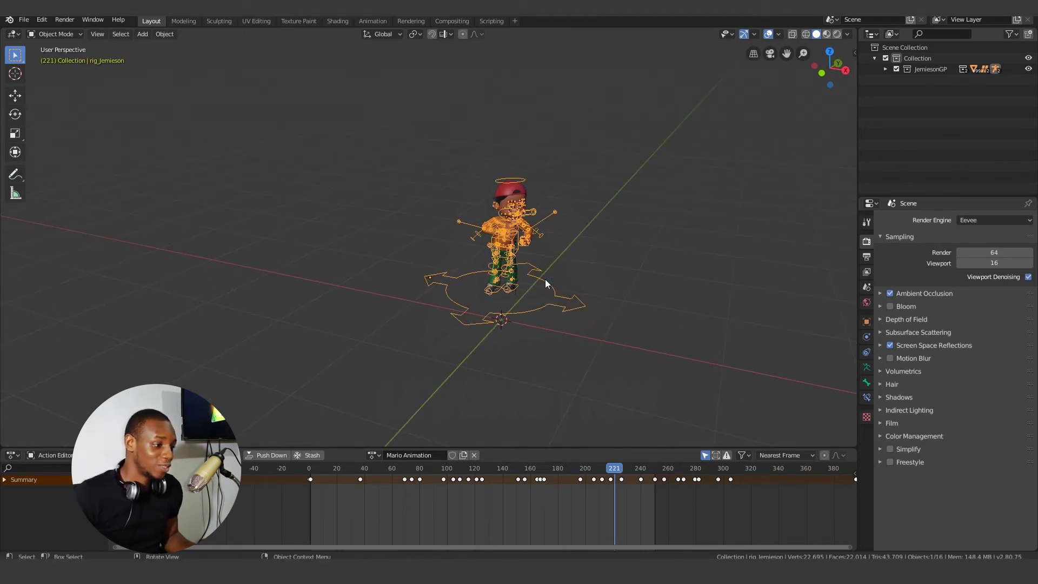